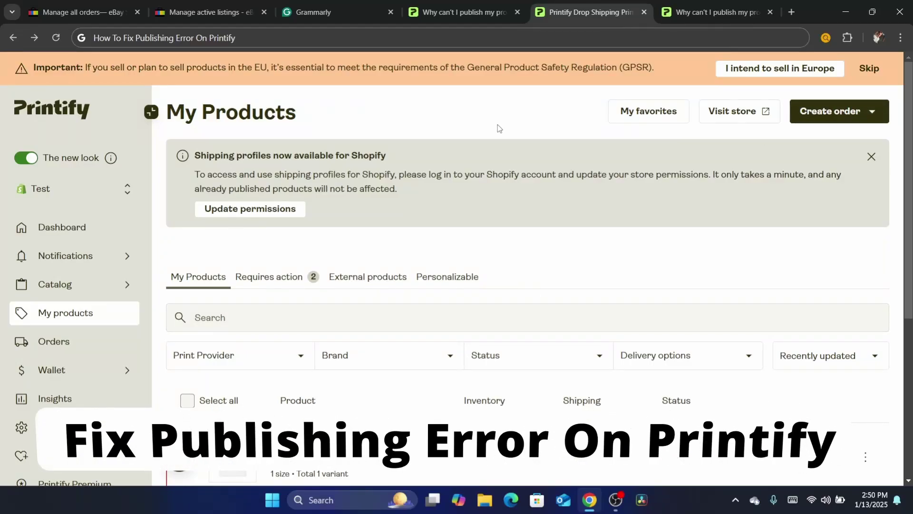
- Read through the help article, highlighting the GPSR notice sentence
scroll(497, 128, down, 1)
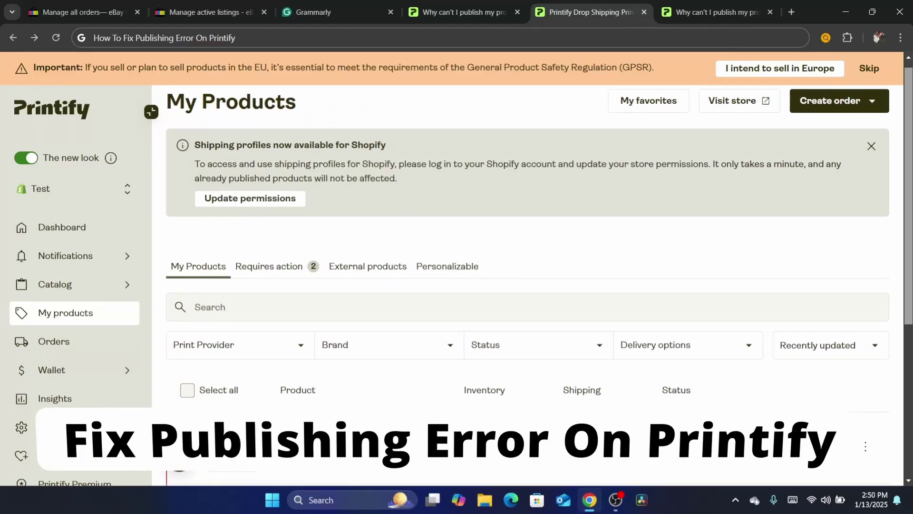
scroll(539, 286, down, 4)
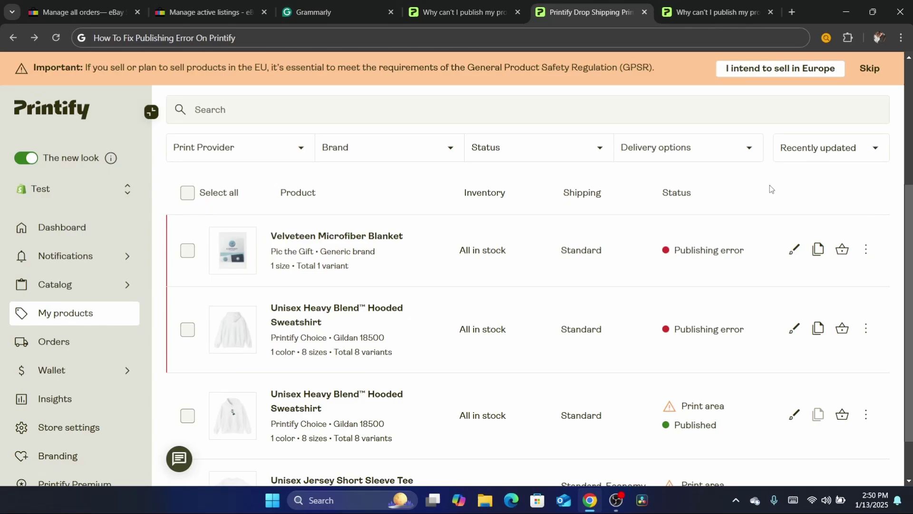
scroll(770, 185, down, 1)
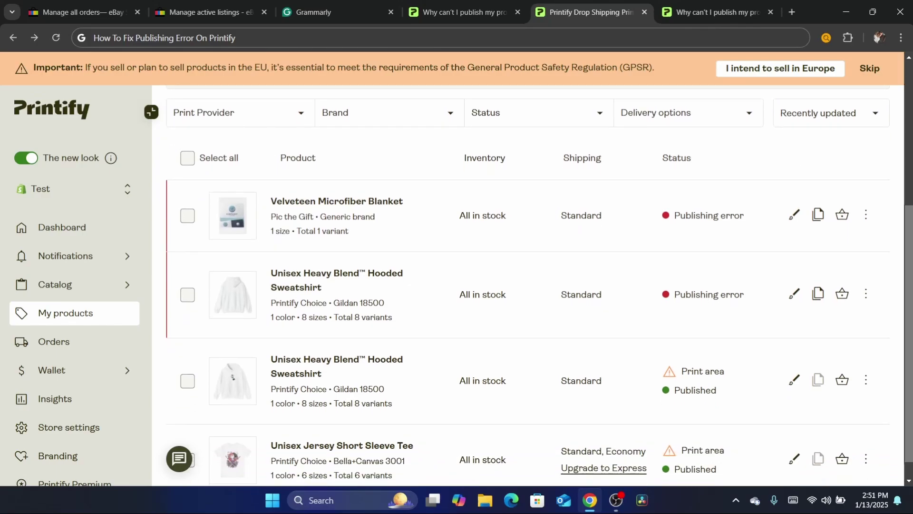
scroll(580, 199, down, 1)
scroll(580, 92, up, 2)
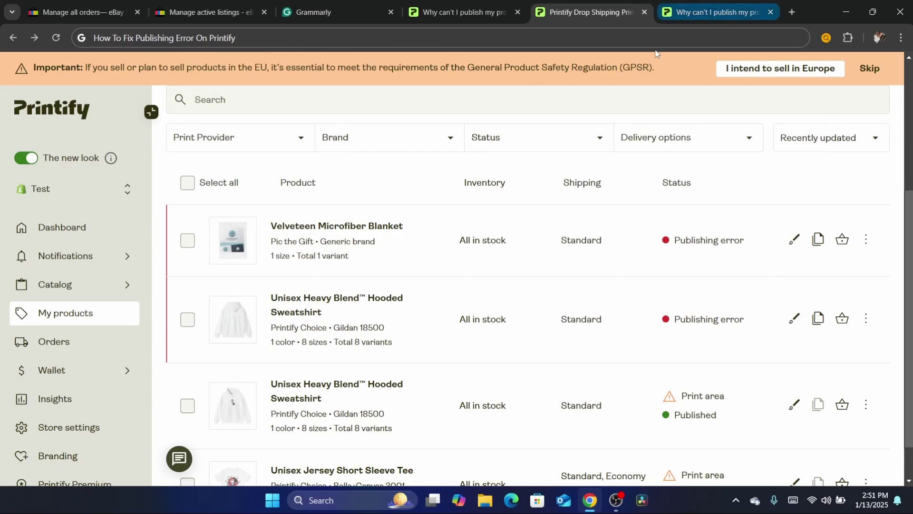
click(568, 38)
text(dropshipping)
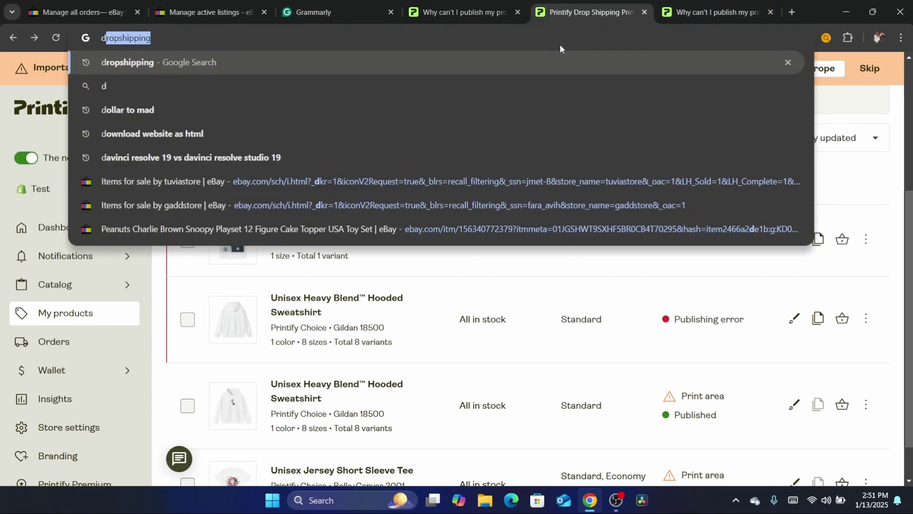
click(835, 104)
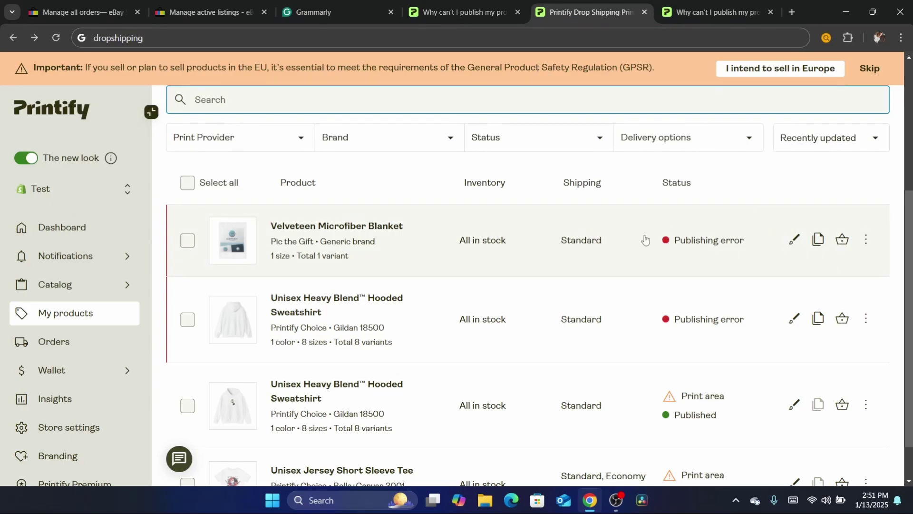
triple_click(412, 66)
click(468, 73)
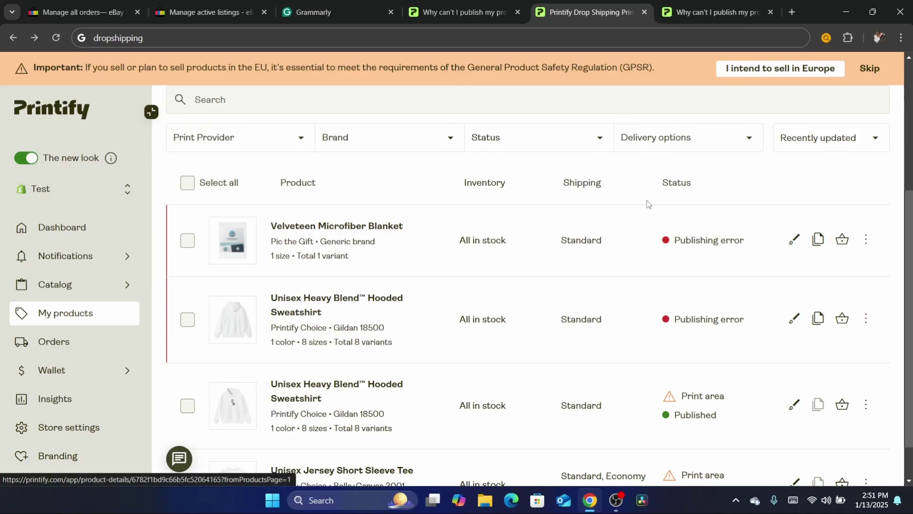
- Search the web for Shopify and log into the store admin with the saved account
click(713, 12)
click(655, 38)
text(eba)
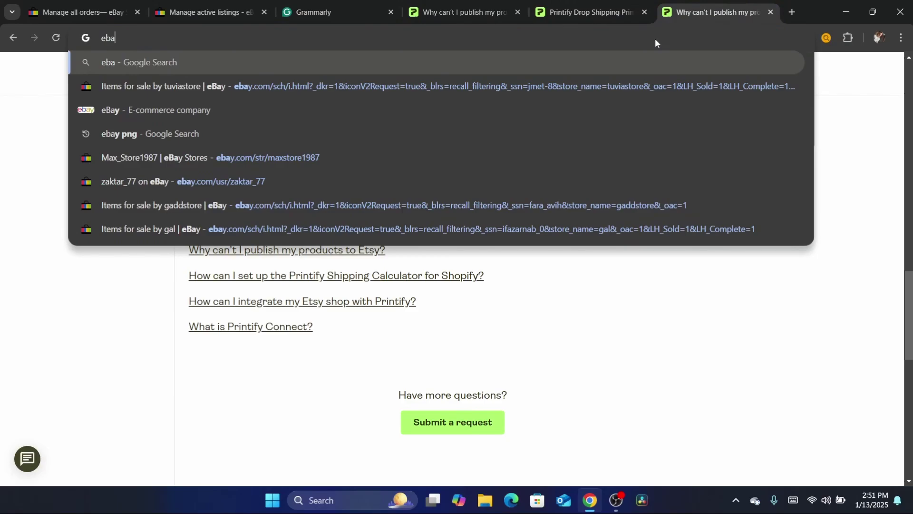
key(BackSpace)
key(BackSpace)
key(BackSpace)
key(BackSpace)
text(sho)
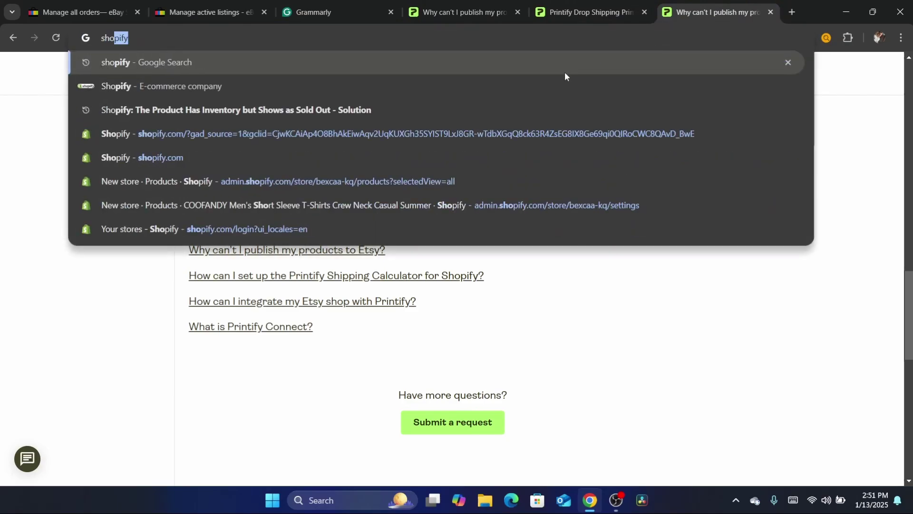
click(546, 65)
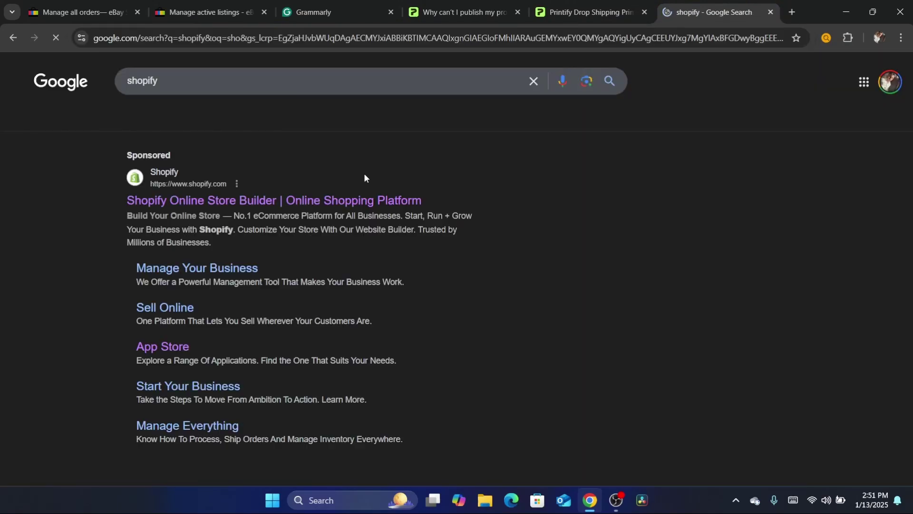
click(213, 202)
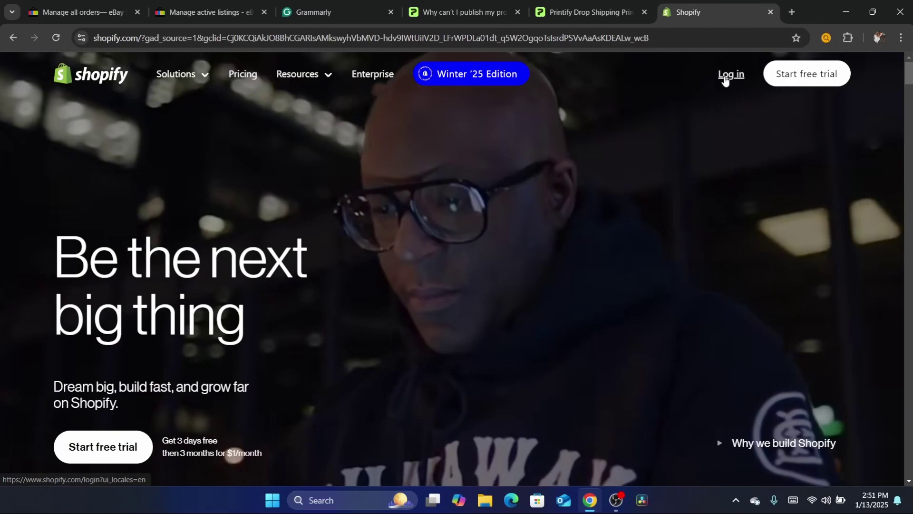
click(724, 76)
click(691, 39)
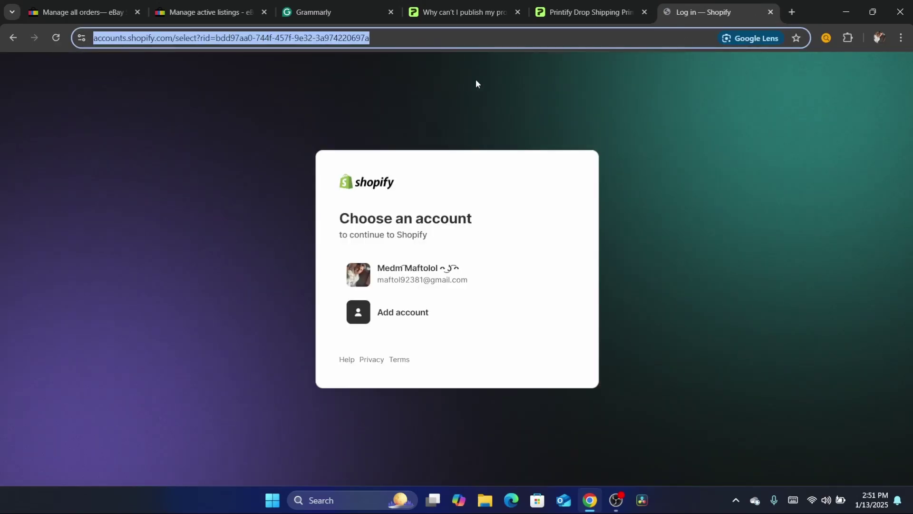
click(408, 278)
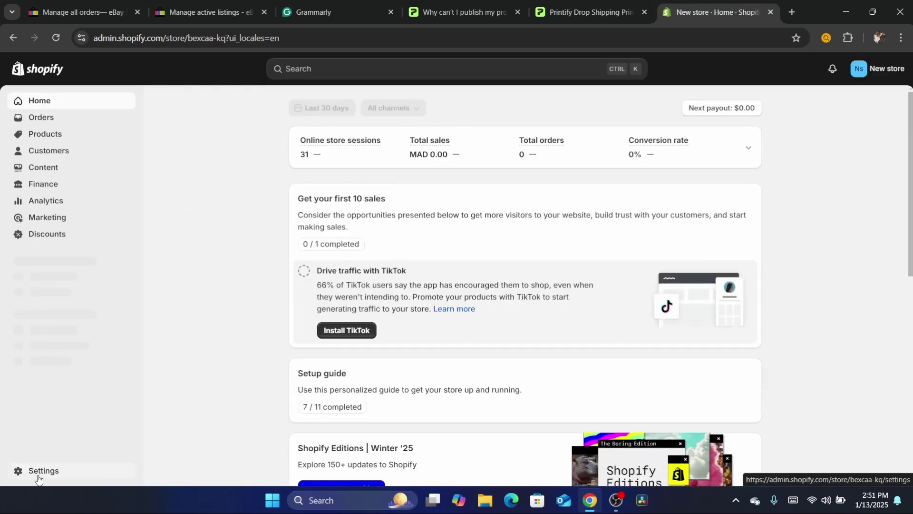
- Delete the storefront password in Online Store preferences and save the change
click(38, 470)
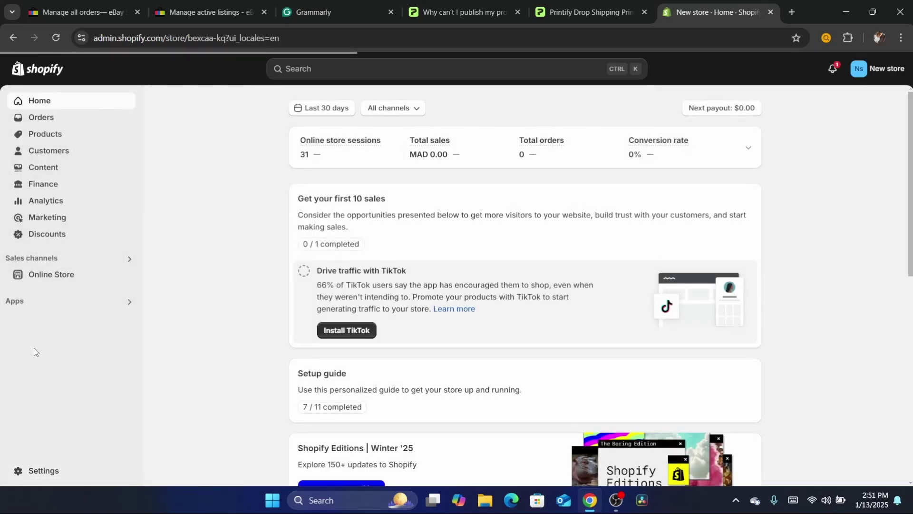
click(66, 276)
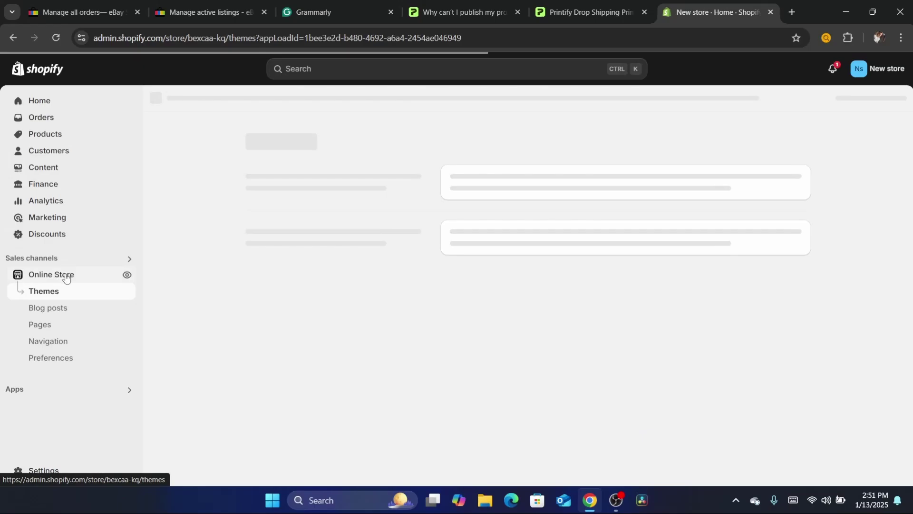
click(54, 369)
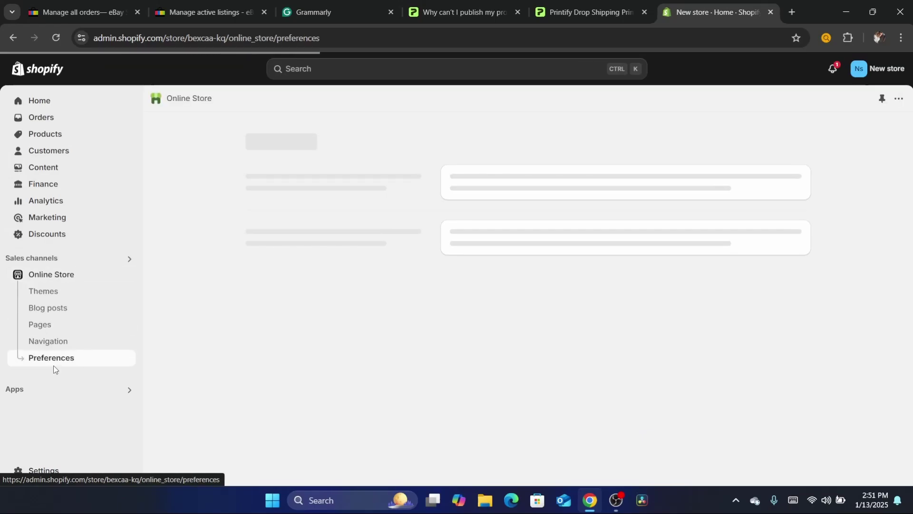
scroll(577, 126, down, 10)
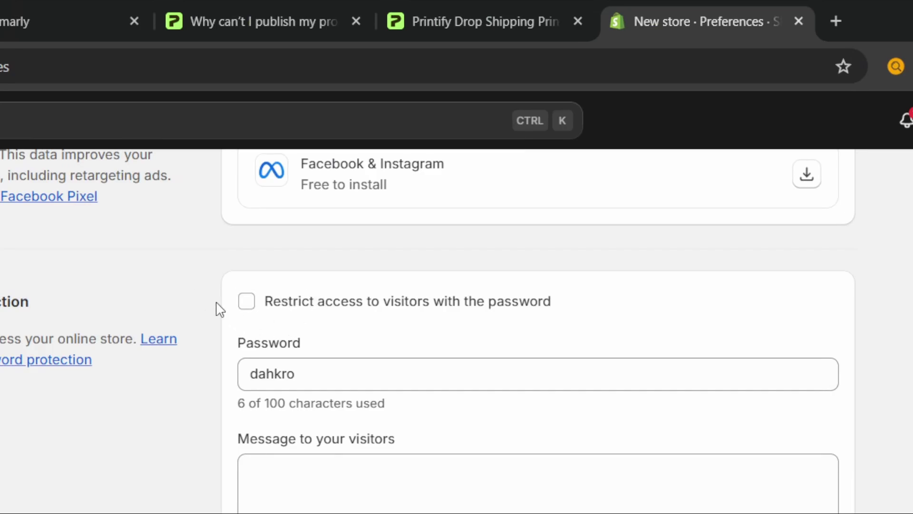
double_click(259, 373)
key(BackSpace)
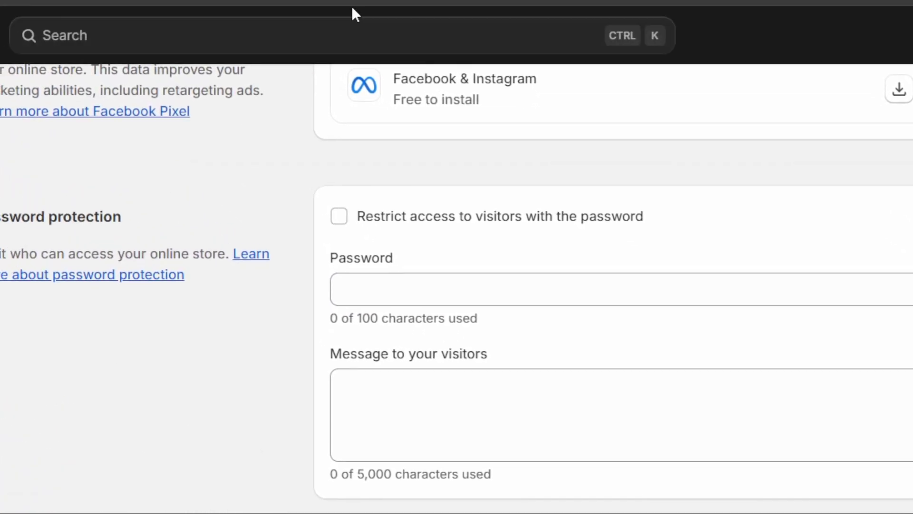
click(350, 10)
click(344, 341)
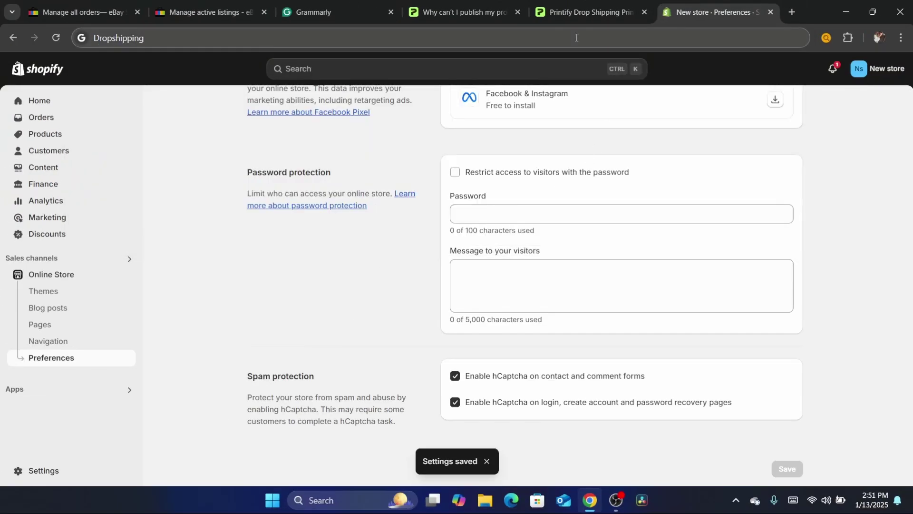
click(611, 4)
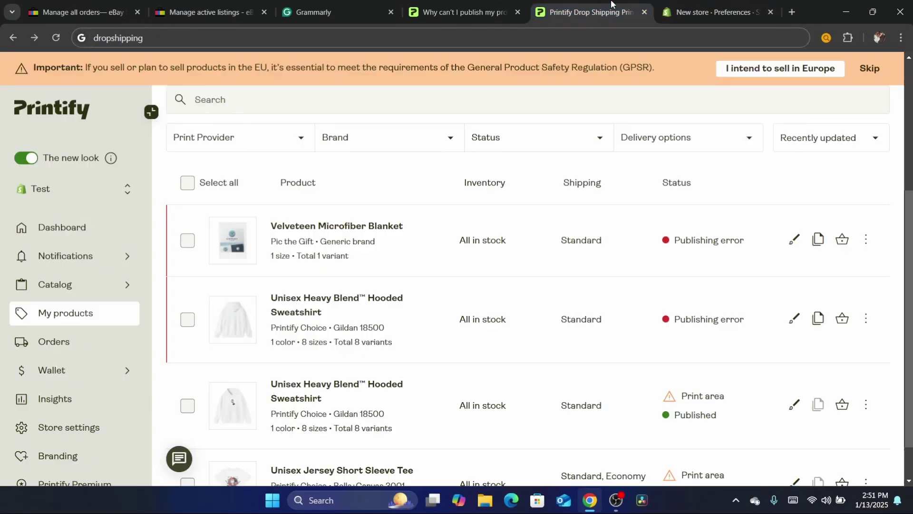
triple_click(371, 67)
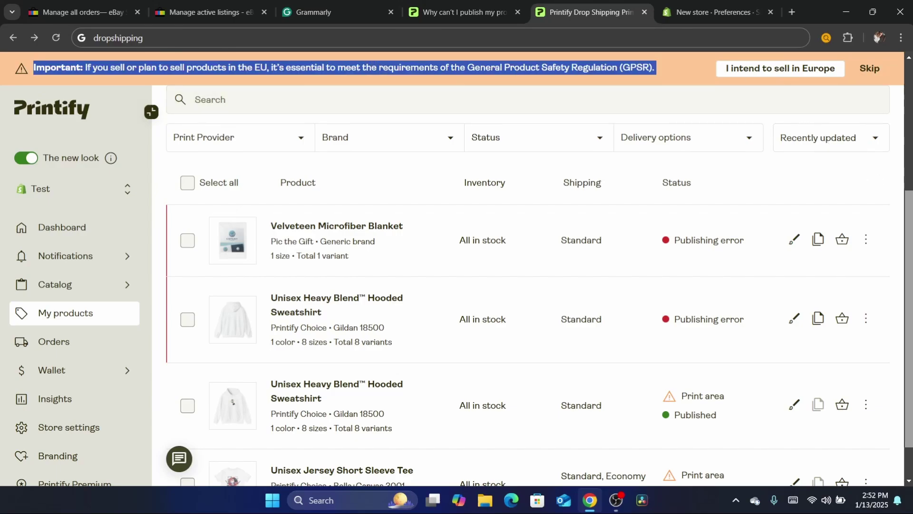
scroll(479, 158, down, 1)
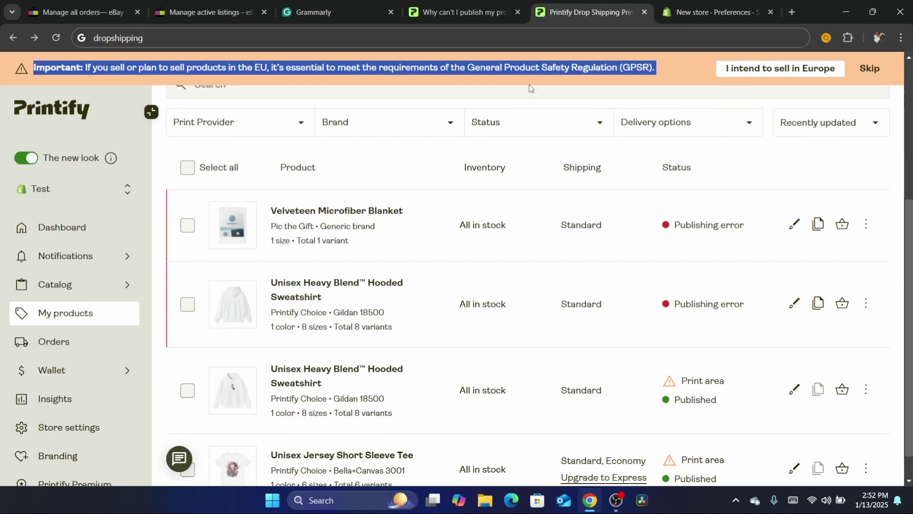
scroll(529, 88, down, 1)
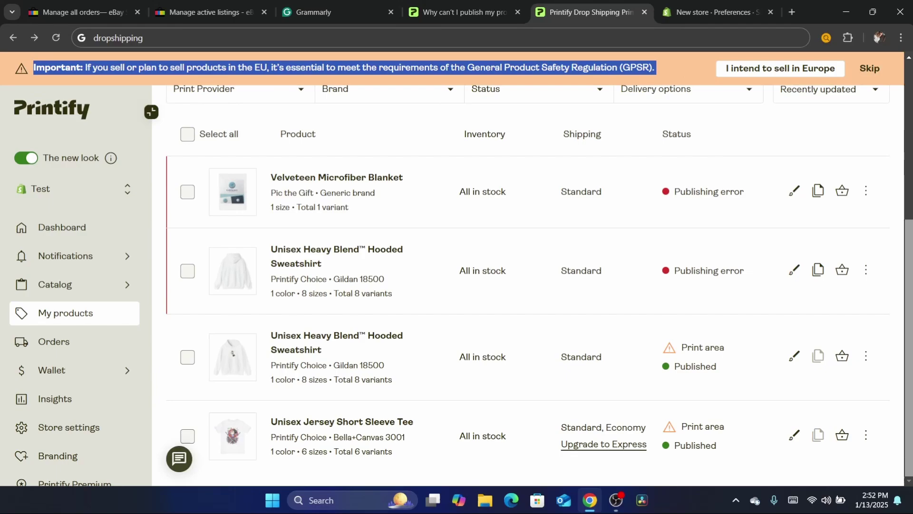
scroll(529, 285, up, 2)
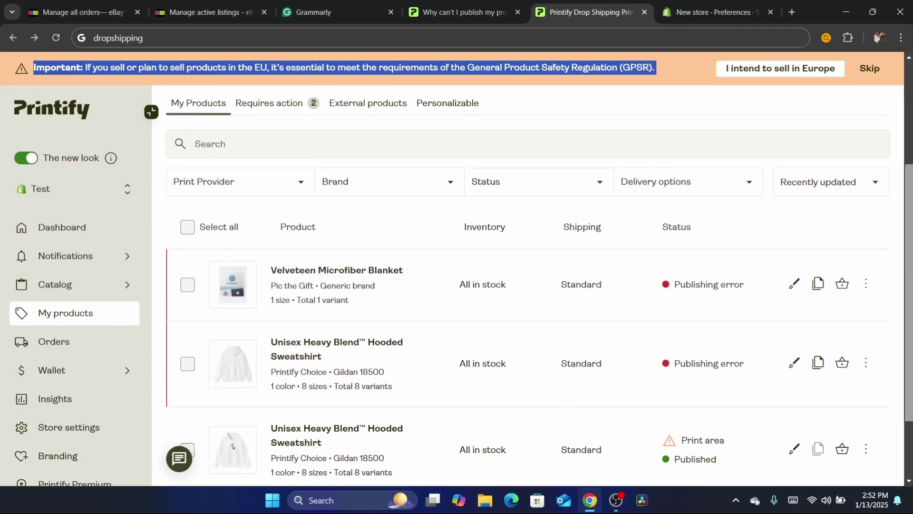
scroll(857, 269, down, 1)
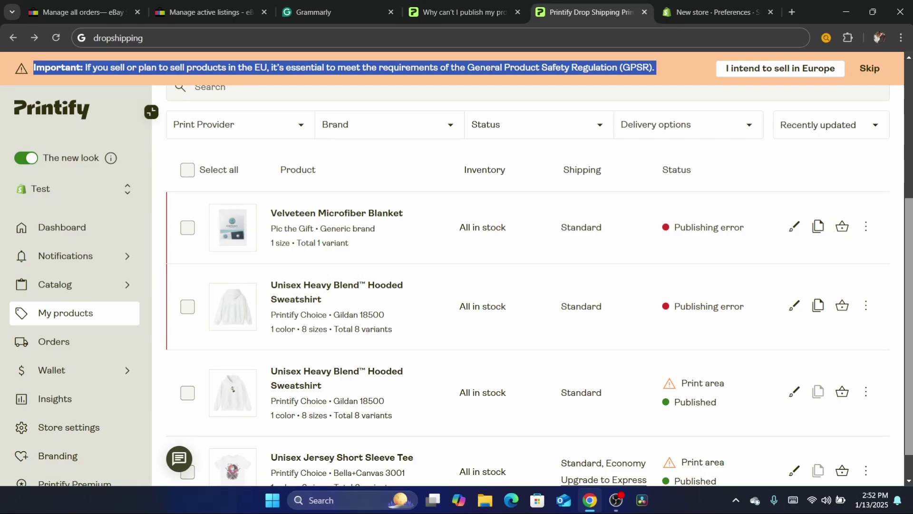
scroll(529, 285, up, 2)
scroll(529, 285, down, 1)
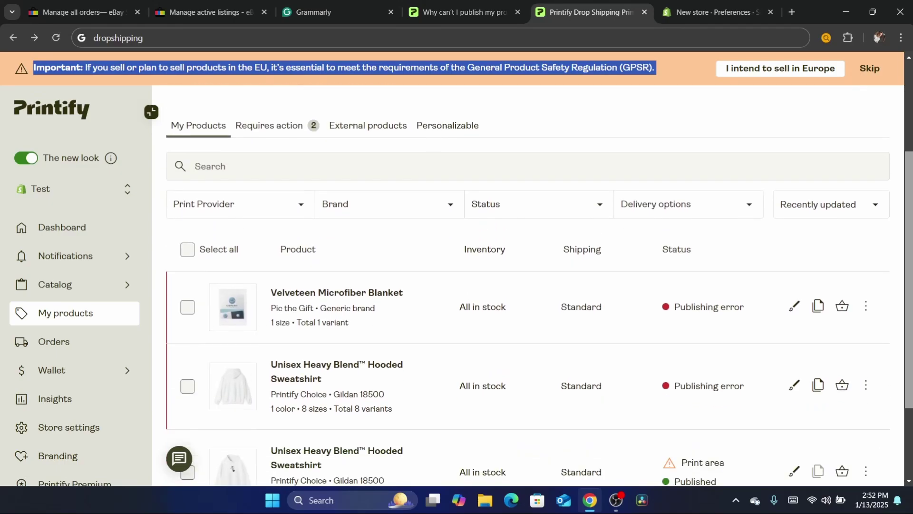
drag(907, 245, 907, 155)
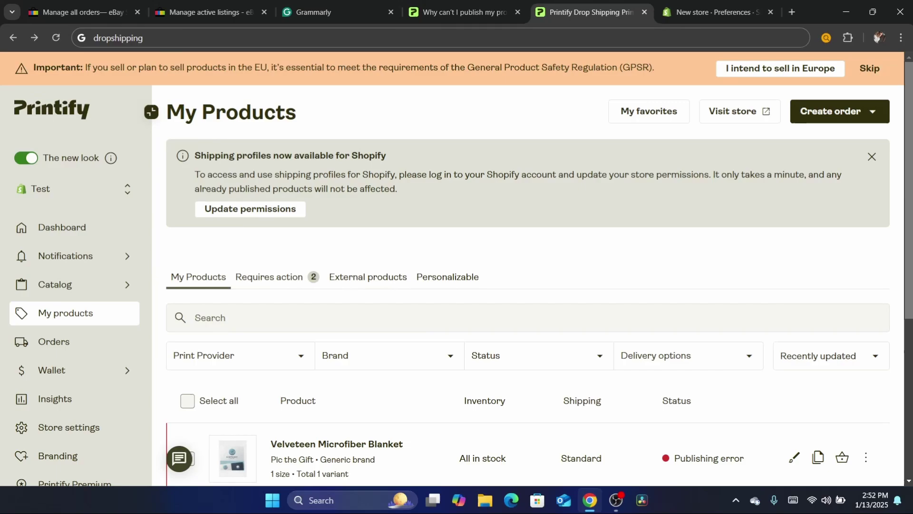
- Scroll down the products list to the Velveteen Microfiber Blanket row
scroll(610, 216, down, 3)
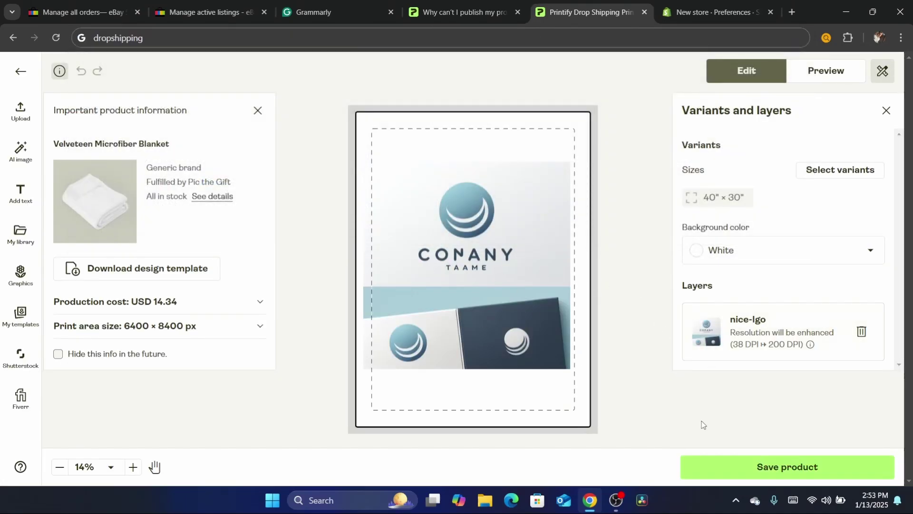
- Save the edited Velveteen Microfiber Blanket product
click(772, 476)
key(ctrl+l)
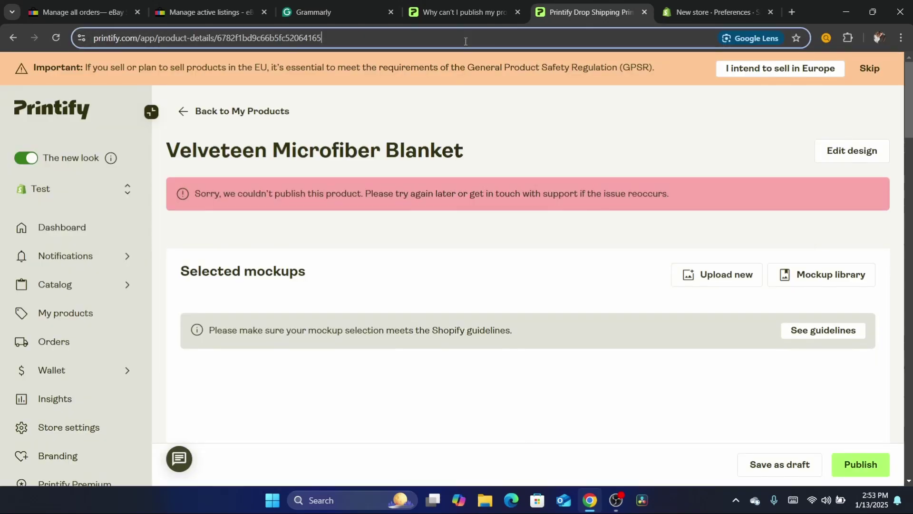
text(d)
click(455, 301)
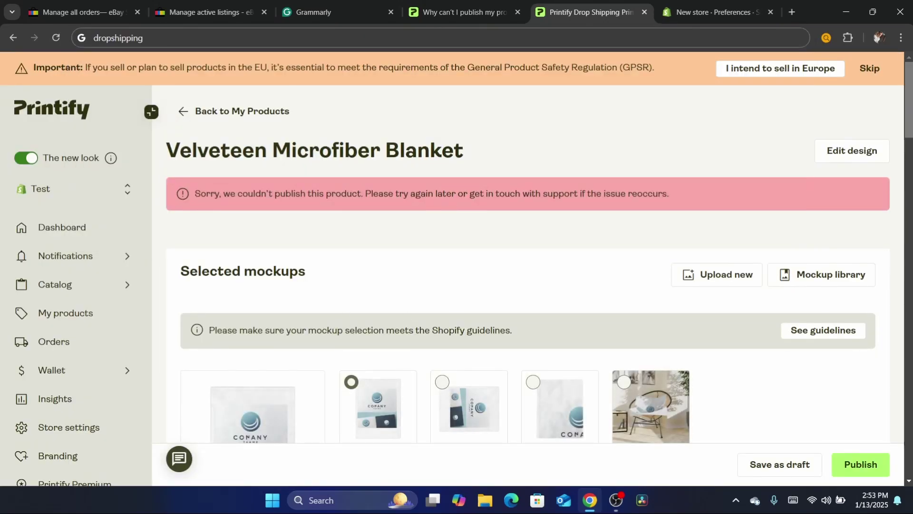
- Update permissions in the Shipping profile section so Printify can use Shopify shipping profiles
scroll(595, 224, down, 4)
scroll(528, 262, down, 14)
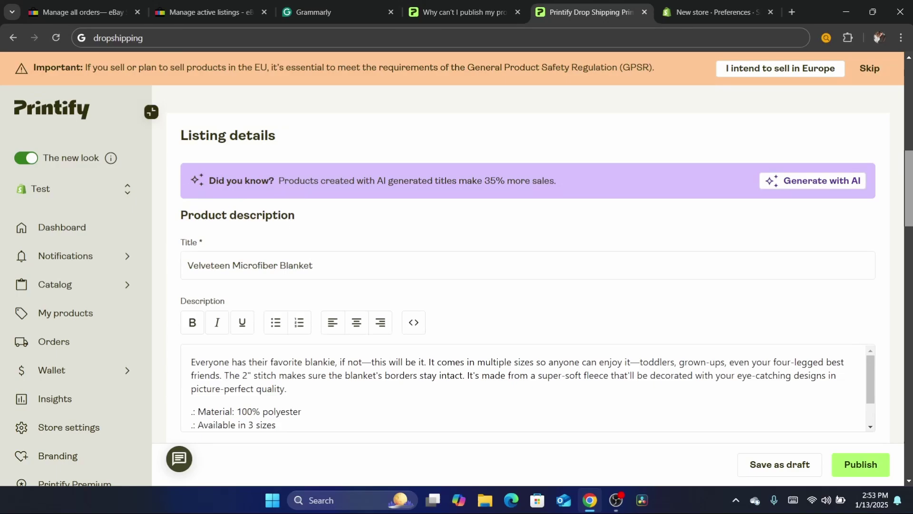
scroll(527, 261, down, 8)
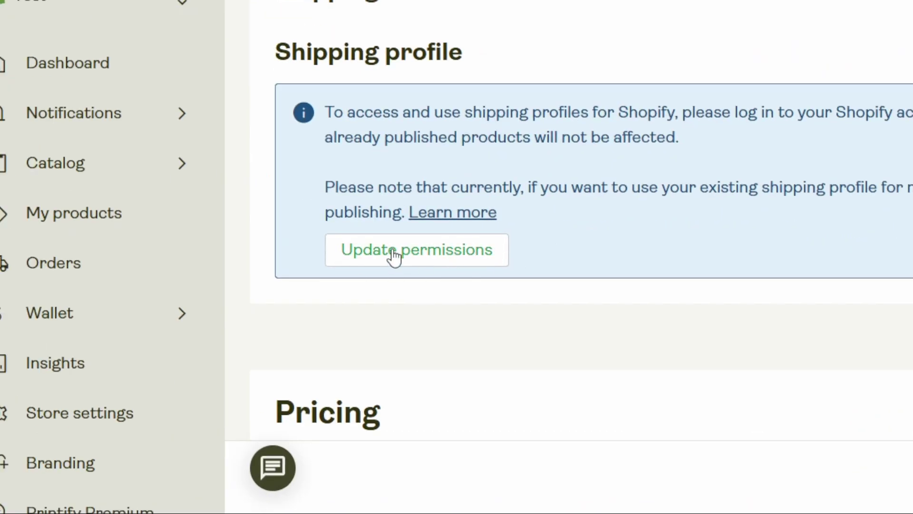
triple_click(344, 51)
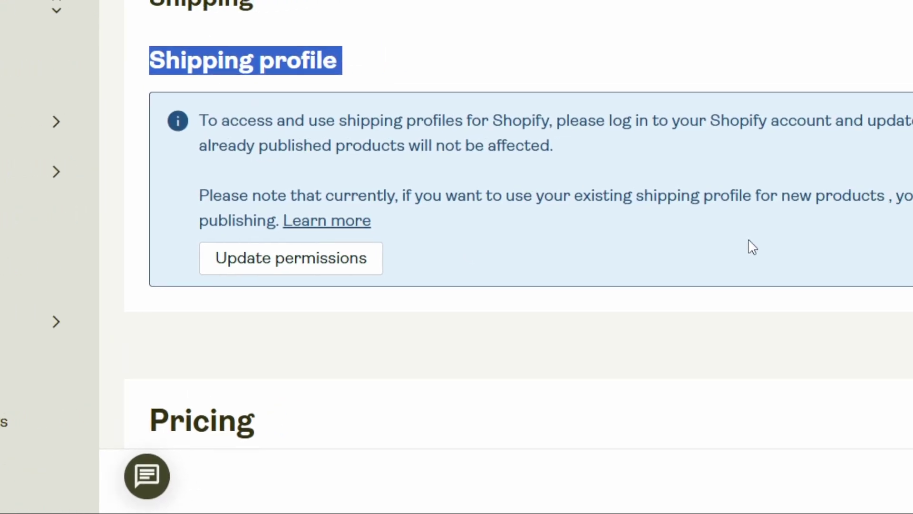
click(421, 265)
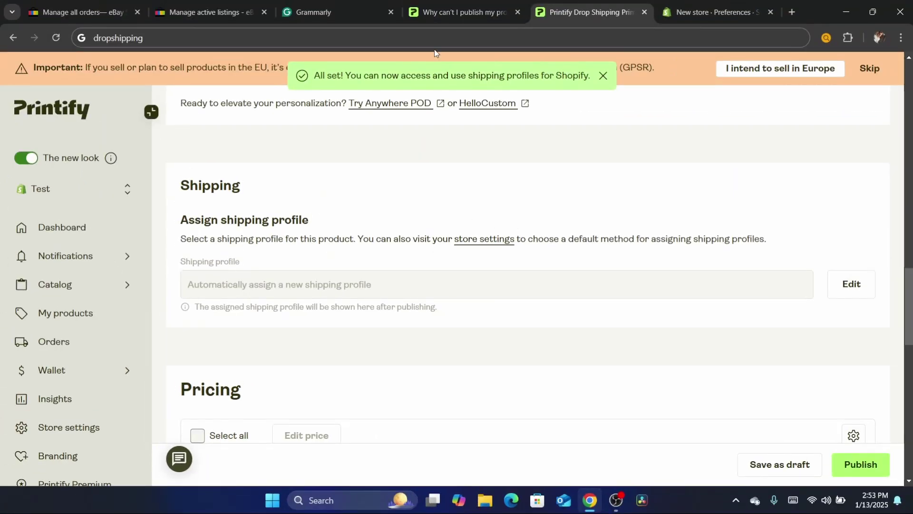
click(435, 38)
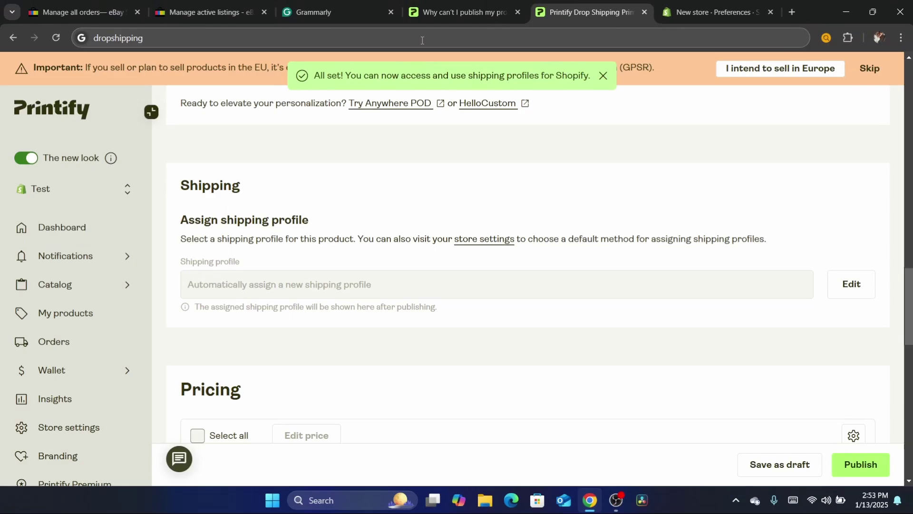
- Publish the blanket to Shopify and confirm syncing the changes
text(d)
click(522, 309)
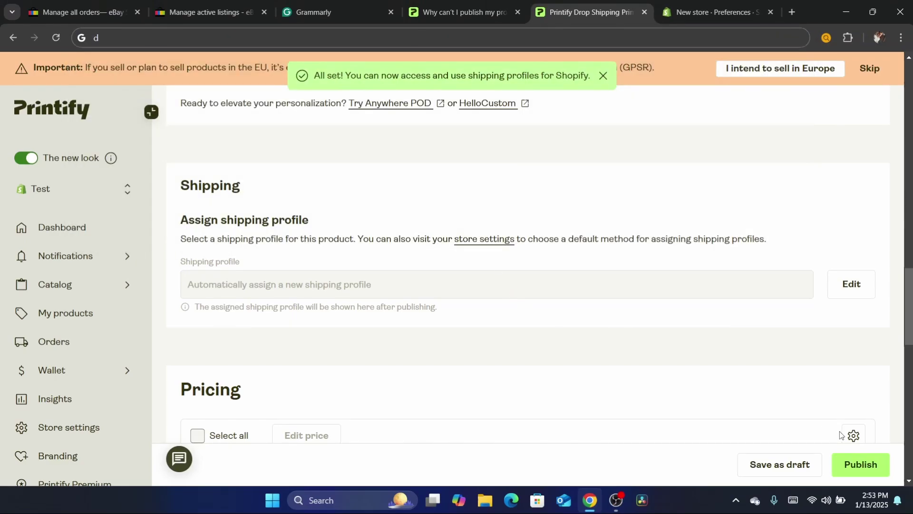
click(858, 464)
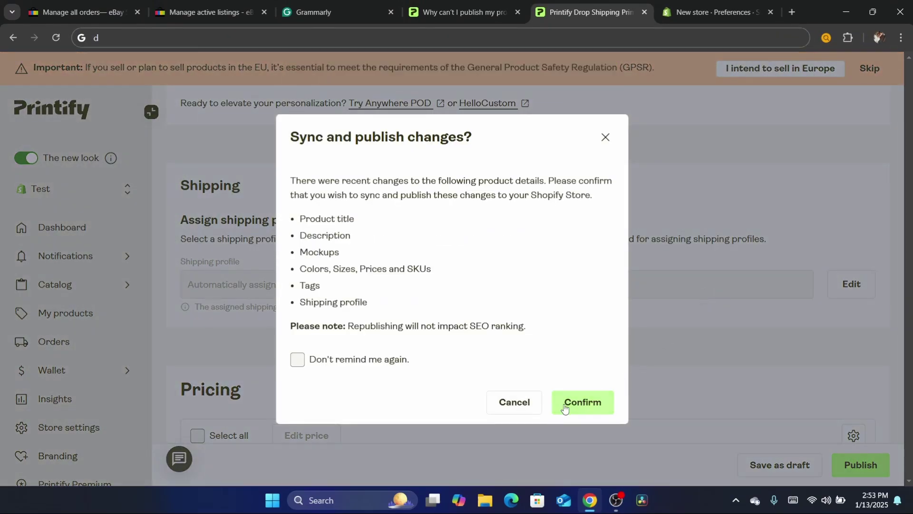
click(564, 408)
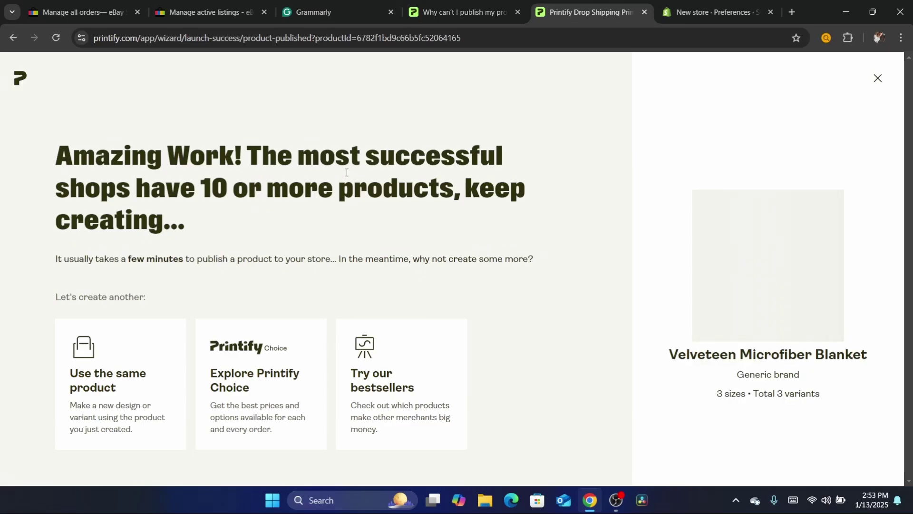
- Close the 'Amazing Work' success page to return to My Products
triple_click(328, 156)
triple_click(351, 216)
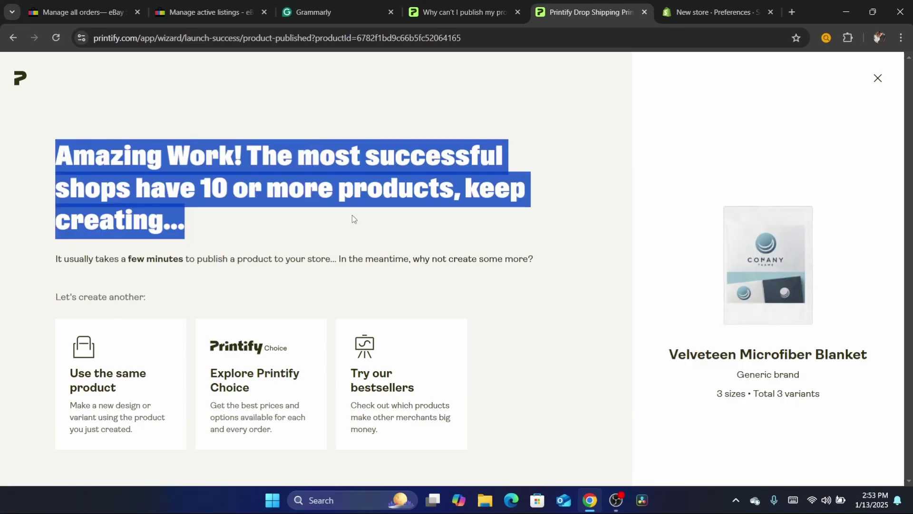
triple_click(272, 210)
click(539, 295)
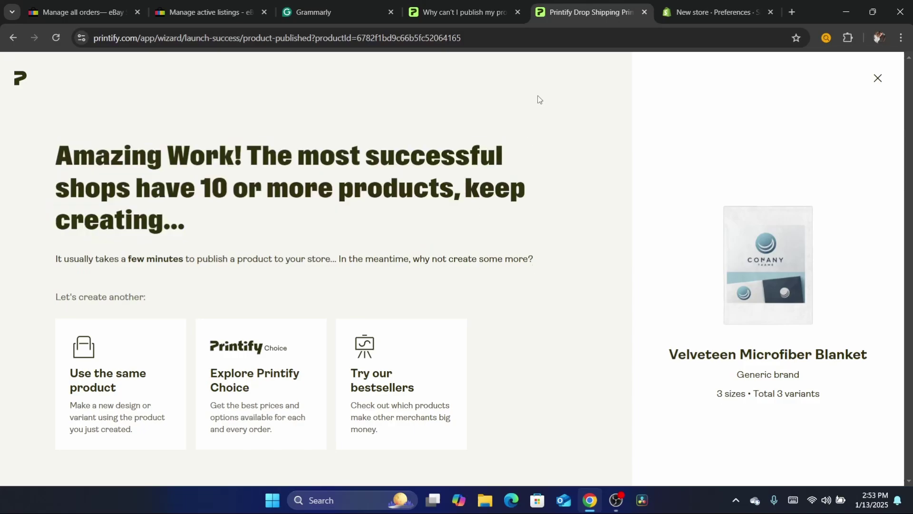
click(876, 78)
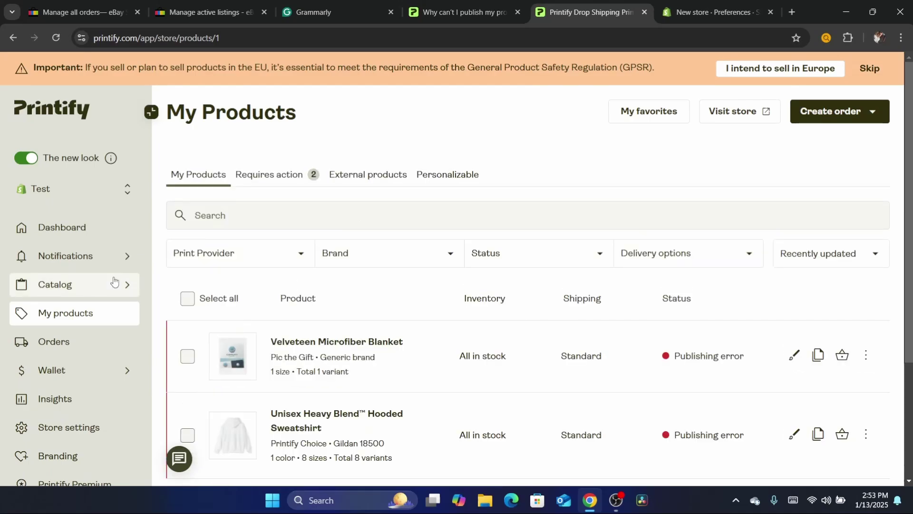
scroll(164, 484, down, 3)
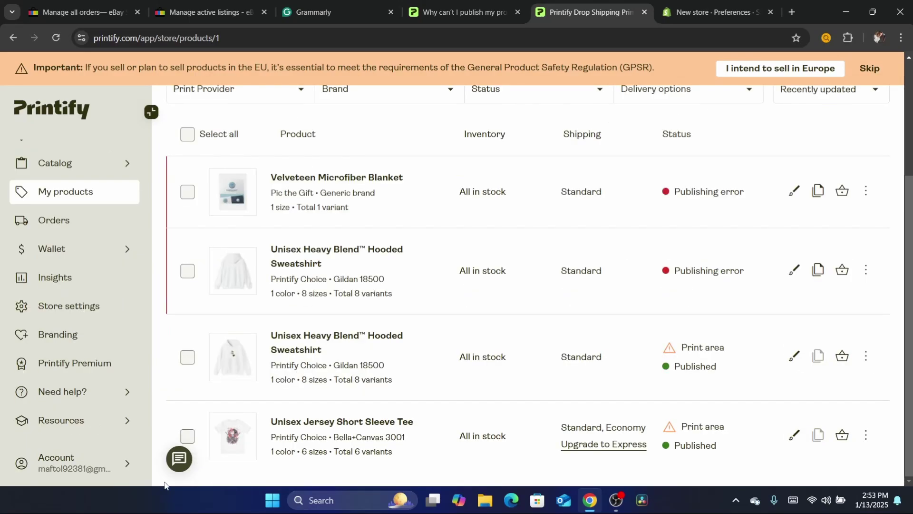
mouse_move(86, 391)
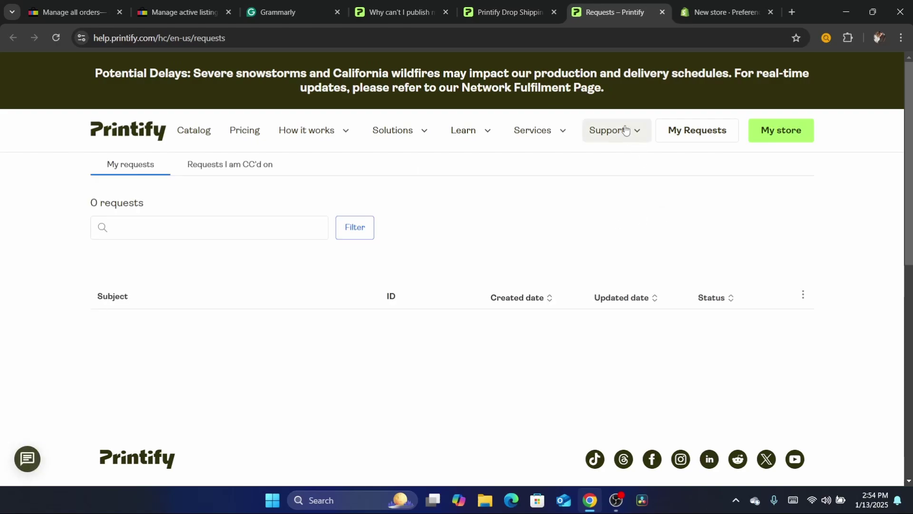
- Go to Support > Contact us and start a new support request form
click(359, 234)
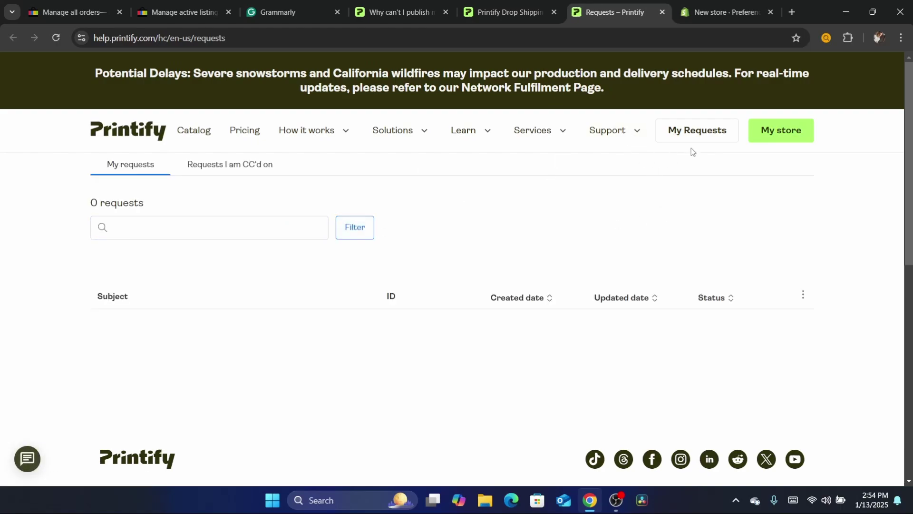
mouse_move(635, 136)
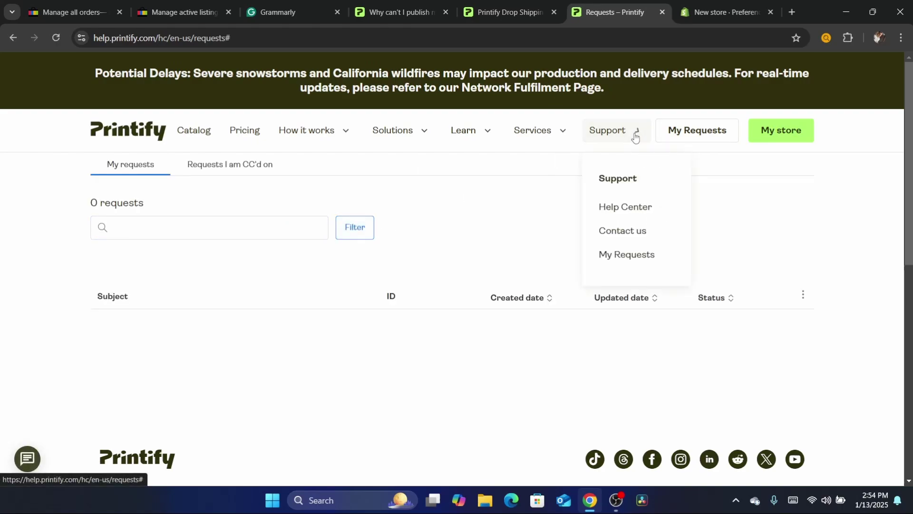
click(628, 233)
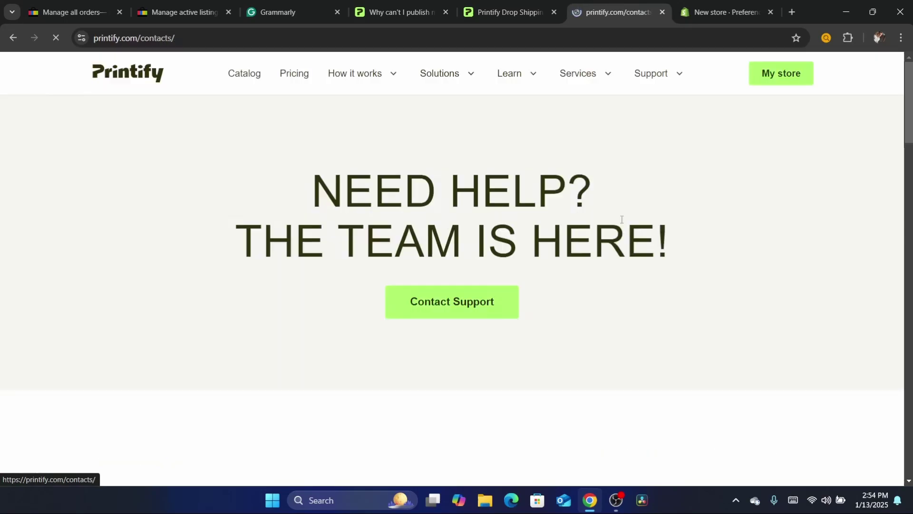
click(441, 308)
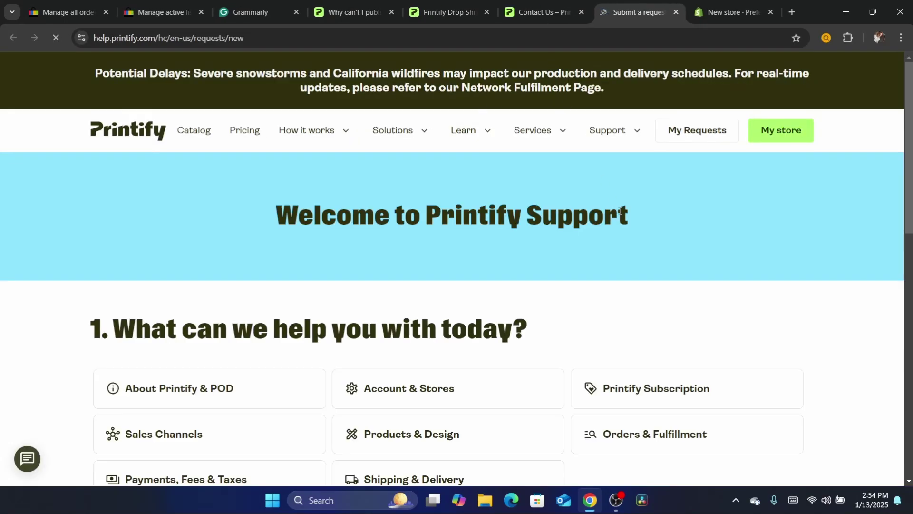
scroll(452, 266, down, 3)
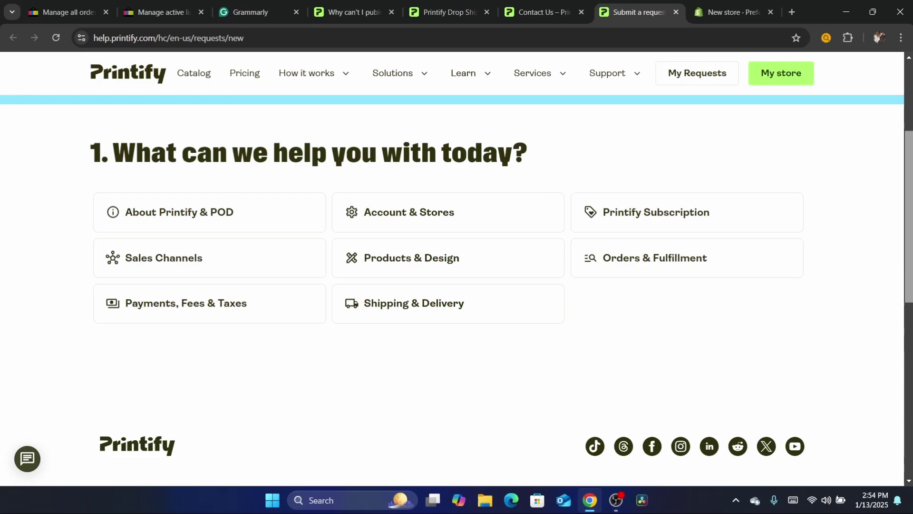
scroll(480, 214, down, 2)
scroll(480, 214, up, 2)
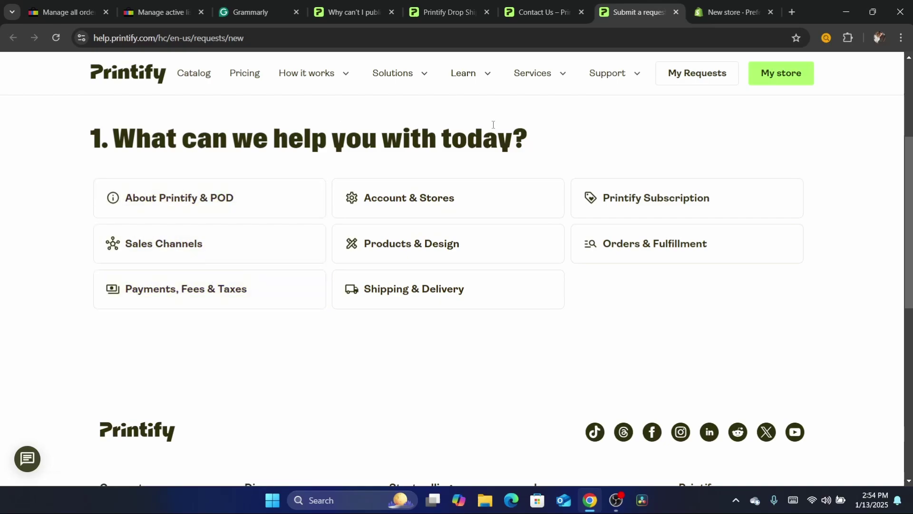
mouse_move(536, 4)
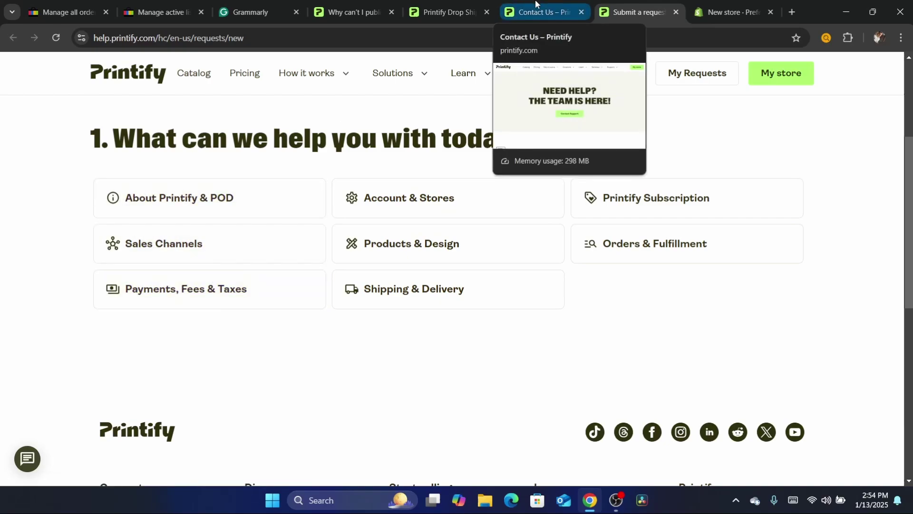
click(506, 43)
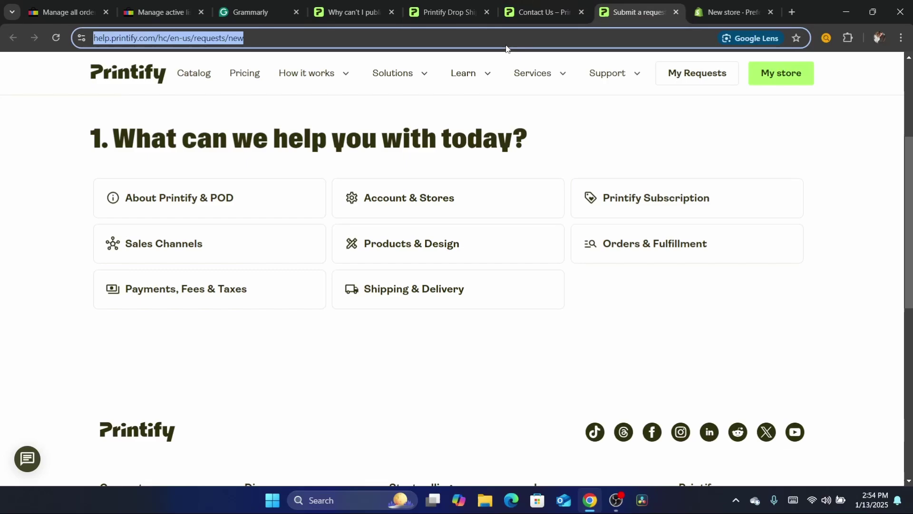
- Reload the products list and inspect the blanket's Publishing error and print-area warnings
click(428, 4)
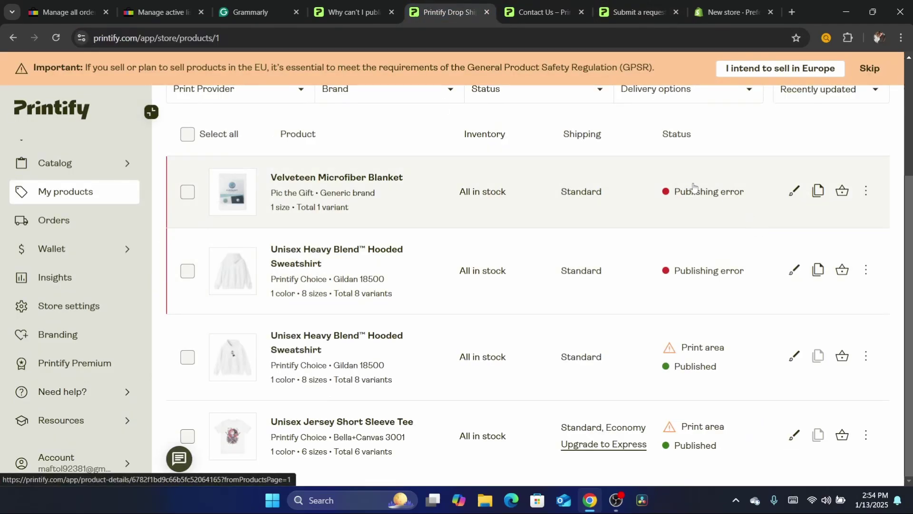
click(61, 36)
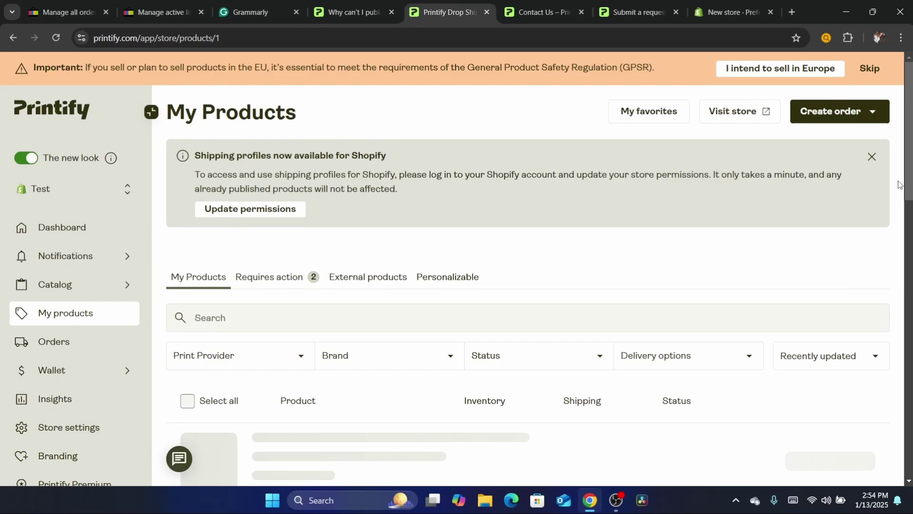
scroll(716, 155, down, 2)
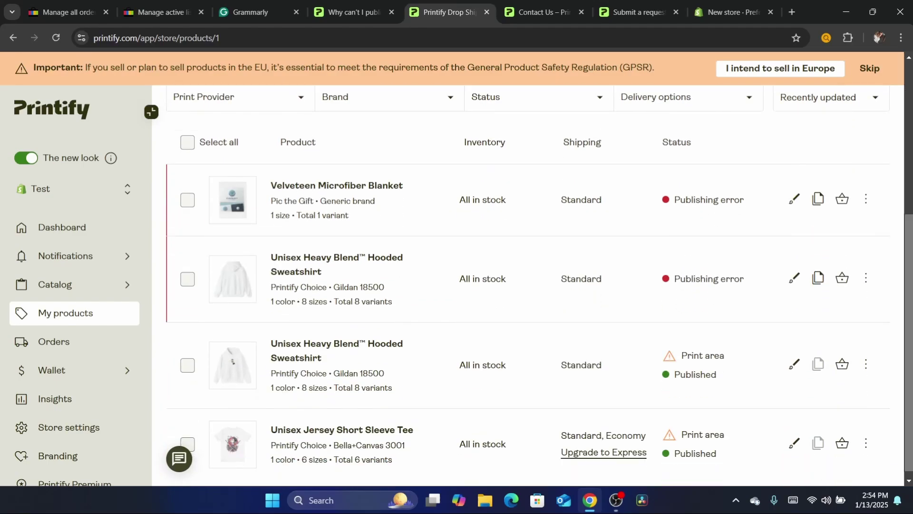
scroll(722, 389, down, 1)
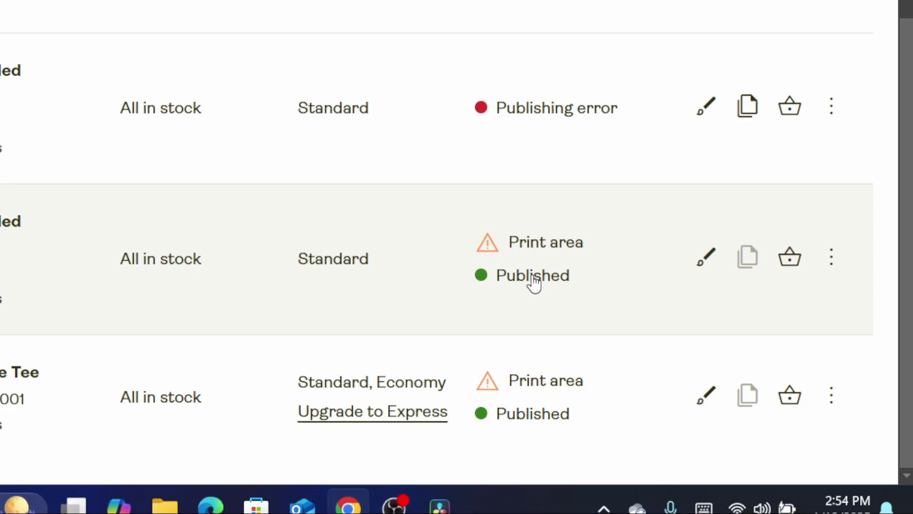
mouse_move(523, 247)
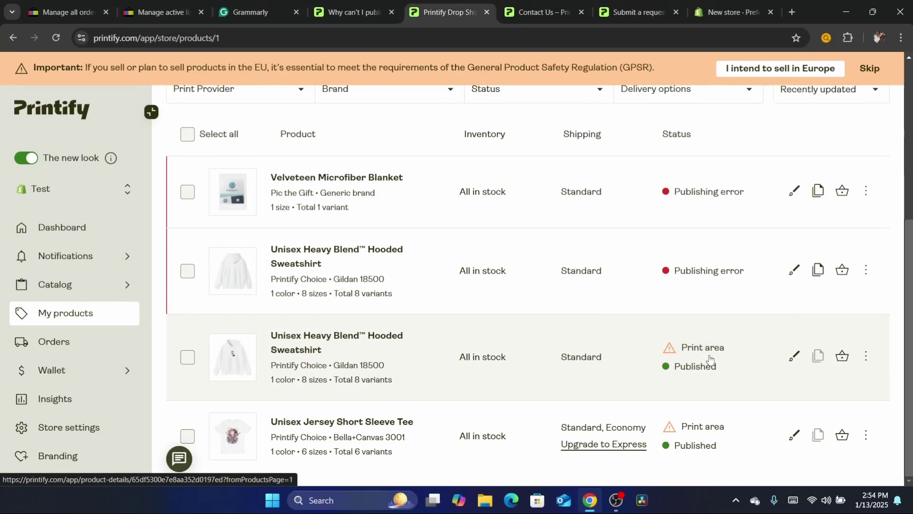
mouse_move(691, 352)
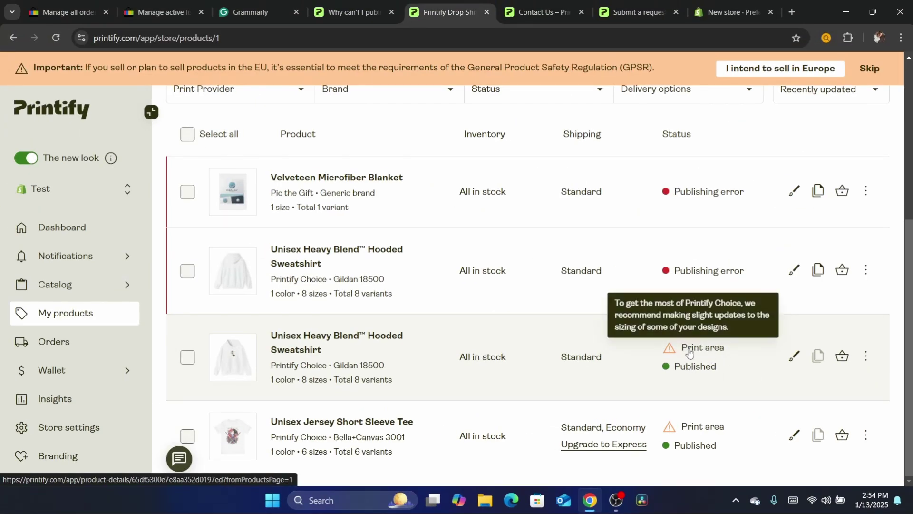